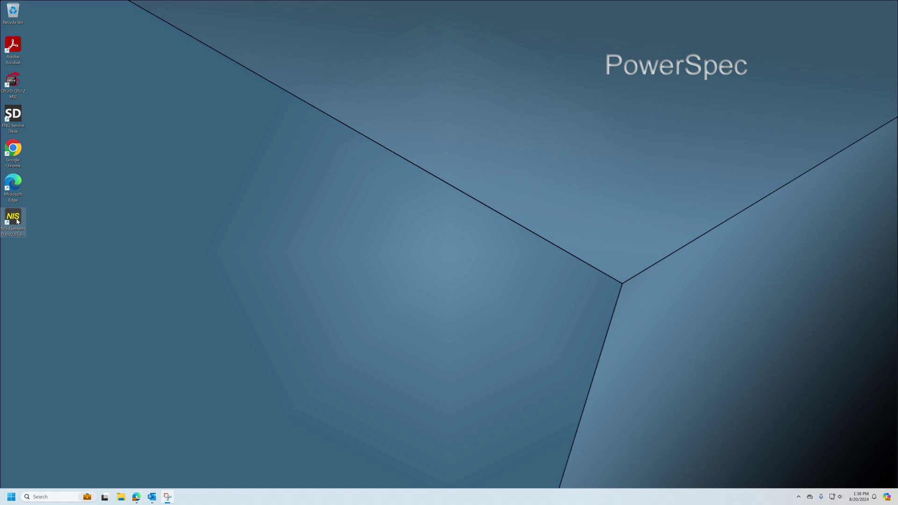
Step: Launch NIS-Elements D from its desktop shortcut
{"action": "double_click", "coordinate": [17, 221]}
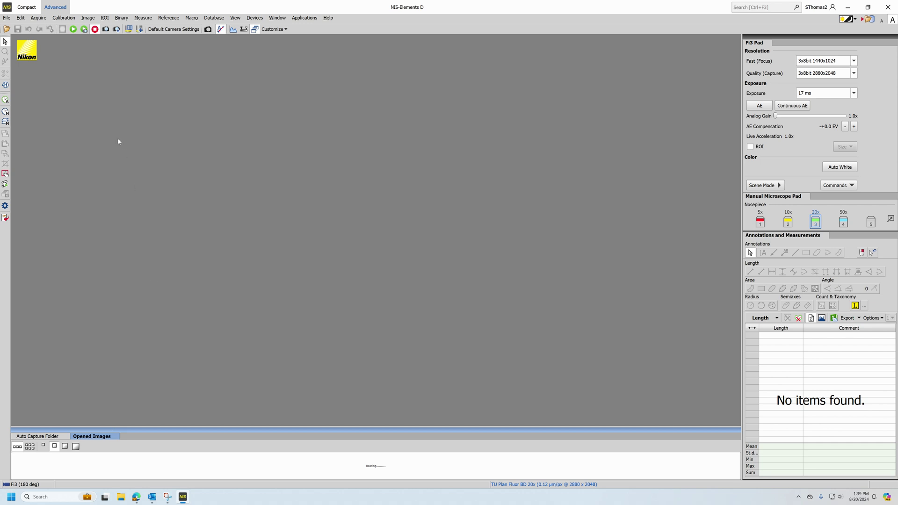
Step: Start live view, keeping the Fi3 Pad focus at 1440x1024 and capture at 2880x2048
{"action": "left_click", "coordinate": [73, 30]}
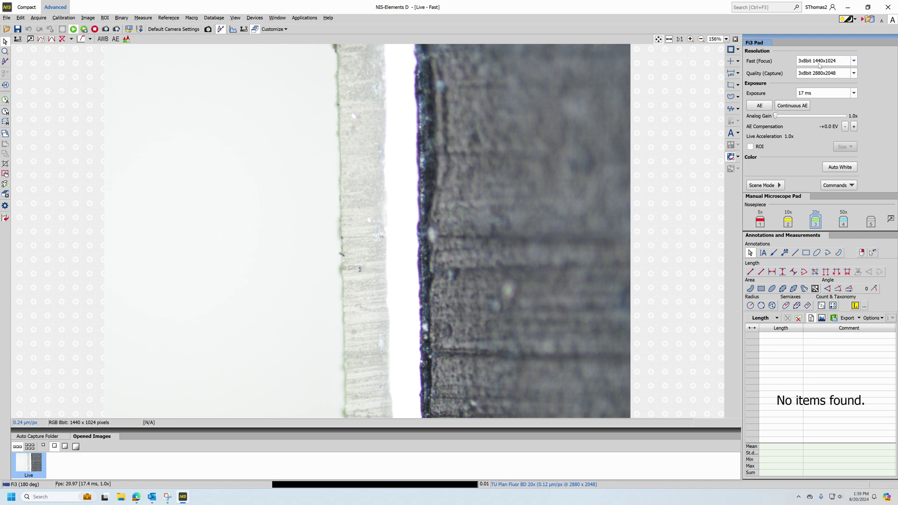
{"action": "left_click", "coordinate": [856, 62]}
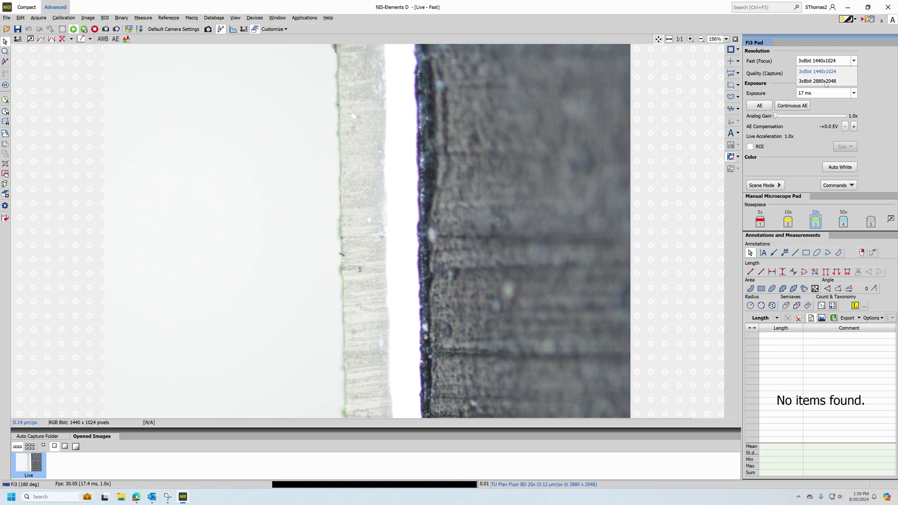
{"action": "left_click", "coordinate": [869, 69]}
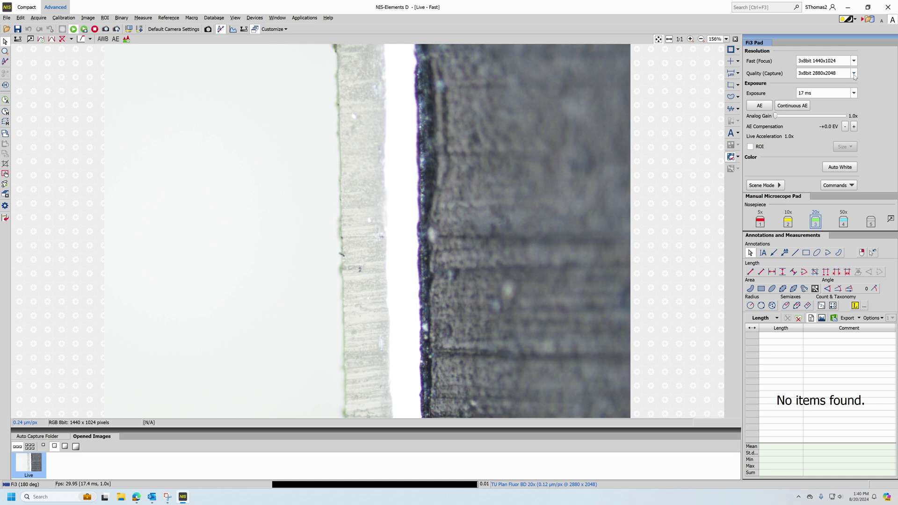
{"action": "left_click", "coordinate": [854, 73]}
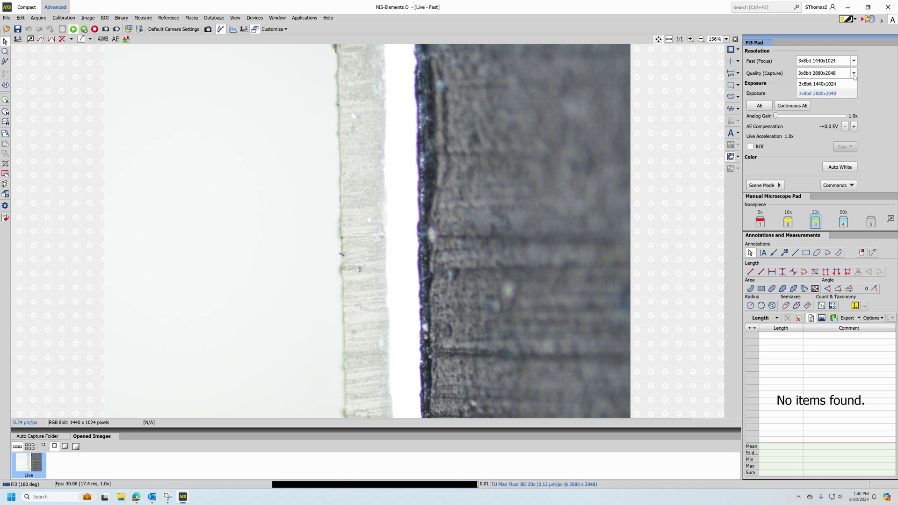
{"action": "left_click", "coordinate": [878, 95]}
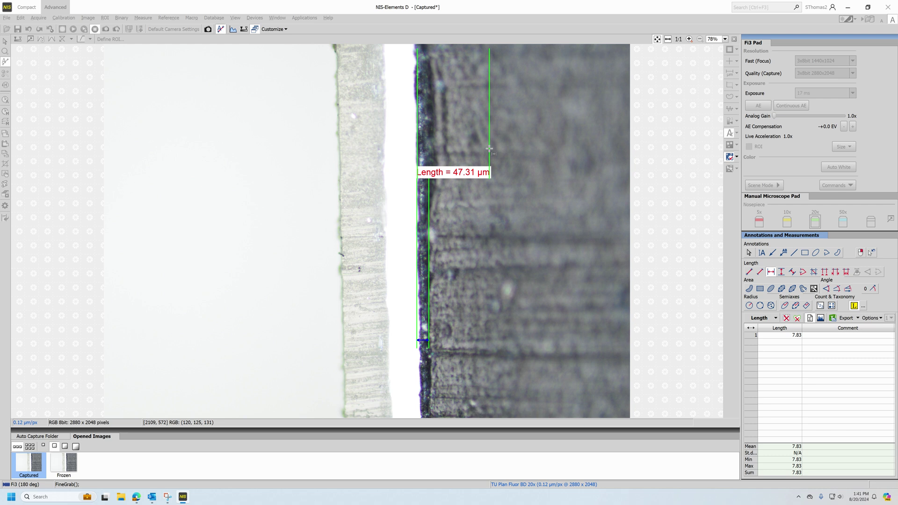
Step: Finish the second length line so the table records 9.22 µm
{"action": "left_click", "coordinate": [432, 168]}
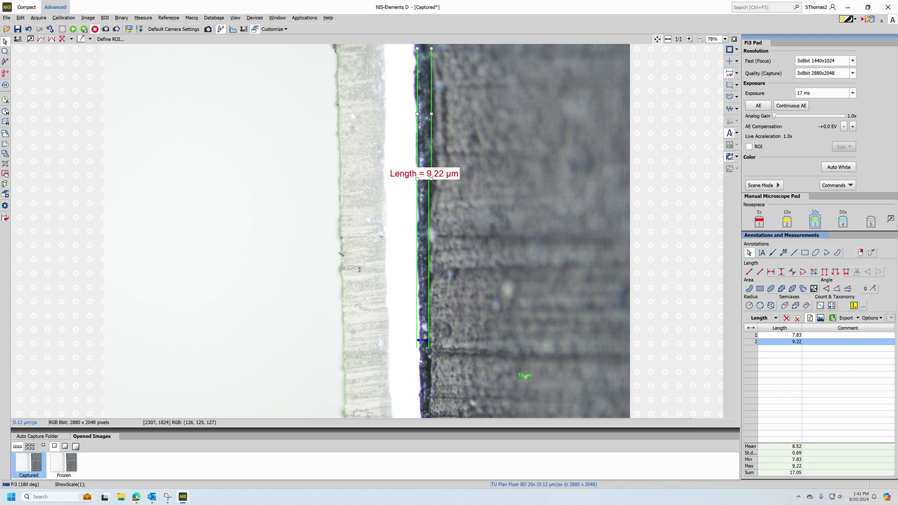
Step: In Scale Properties, give the scale bar a 6 px red line and a size-26 label
{"action": "right_click", "coordinate": [525, 377]}
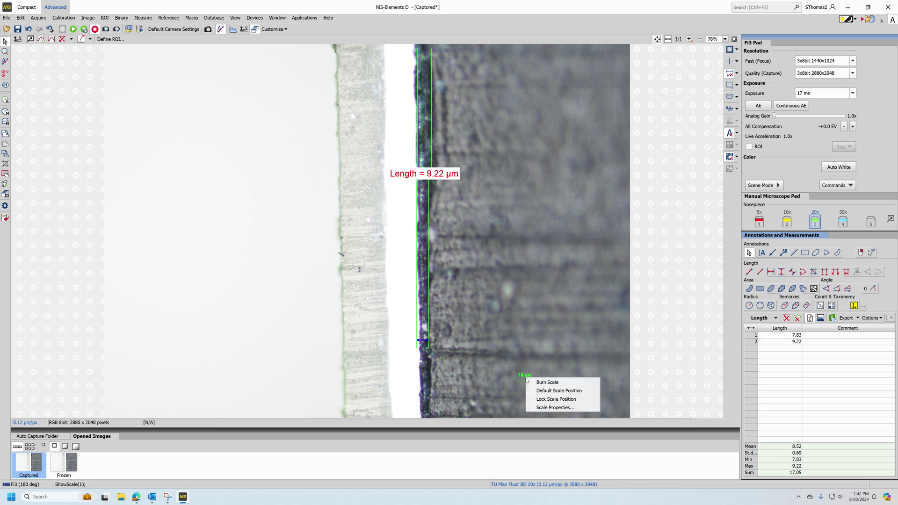
{"action": "left_click", "coordinate": [548, 409]}
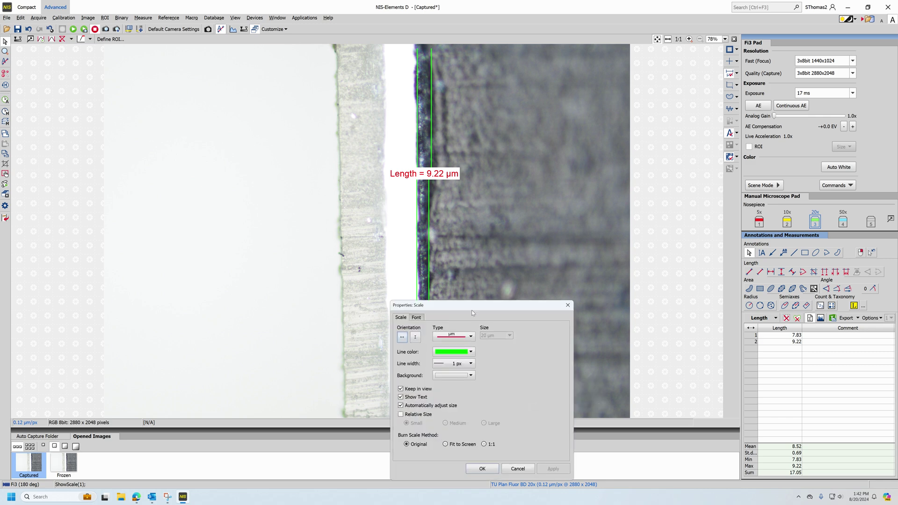
{"action": "left_click_drag", "start_coordinate": [478, 307], "coordinate": [581, 102]}
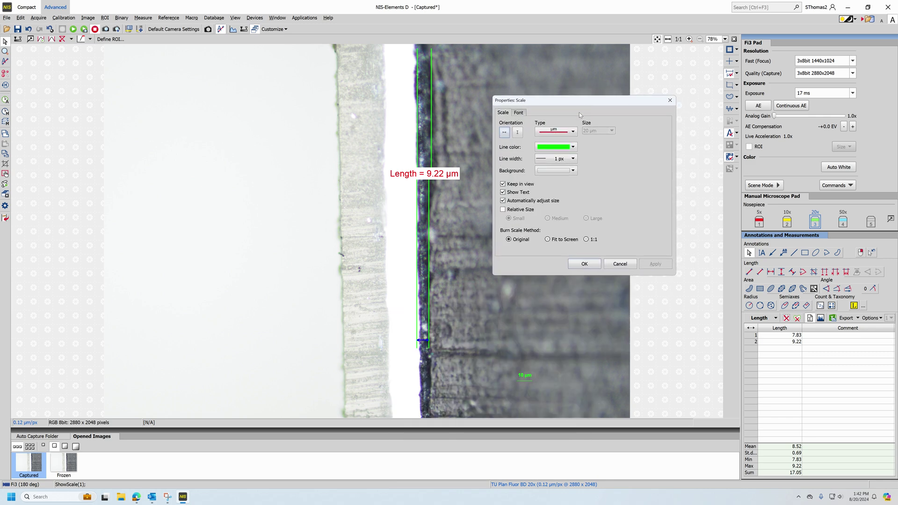
{"action": "left_click", "coordinate": [573, 158]}
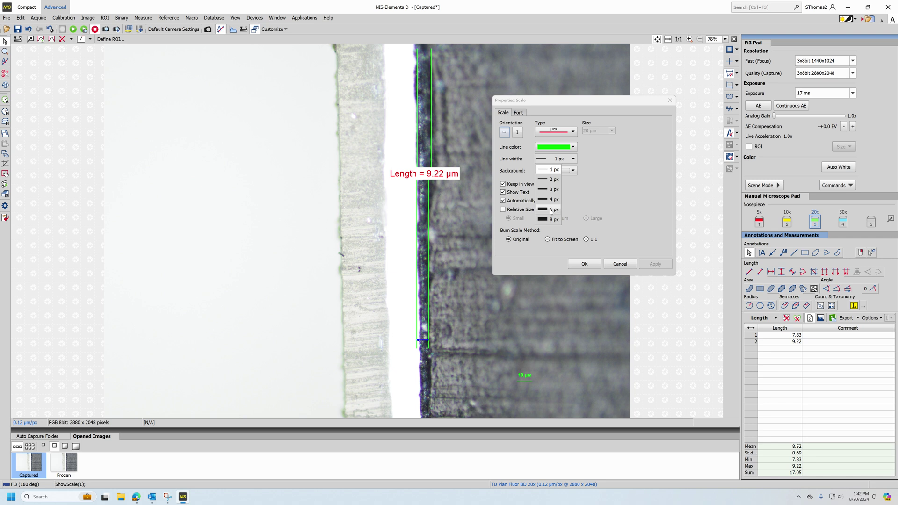
{"action": "left_click", "coordinate": [550, 210]}
{"action": "left_click", "coordinate": [569, 149]}
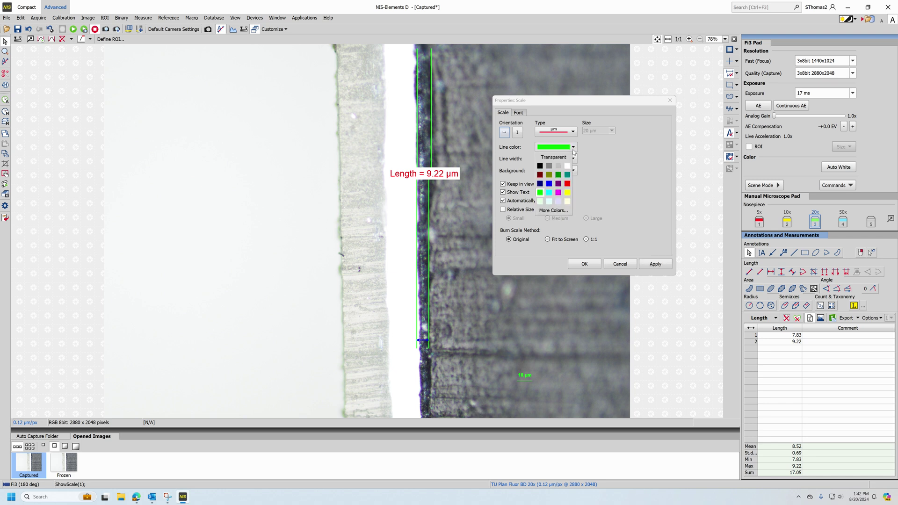
{"action": "left_click", "coordinate": [568, 184]}
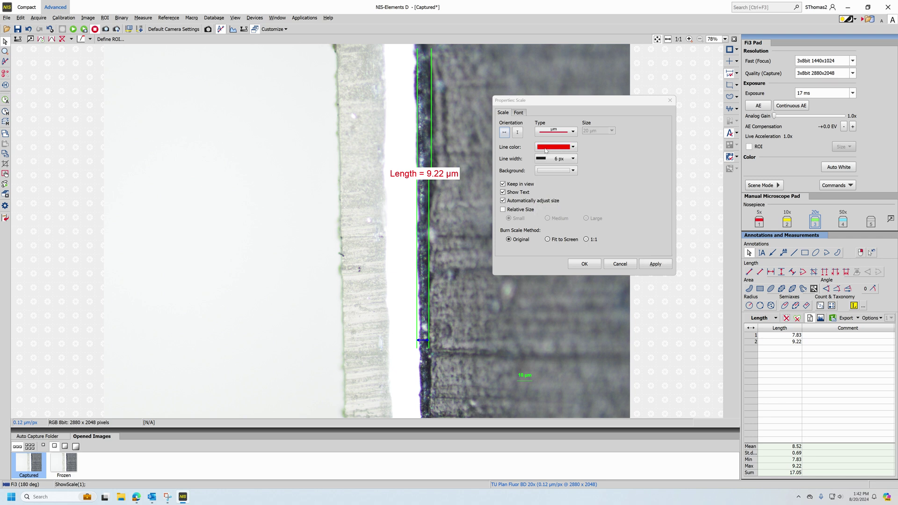
{"action": "left_click", "coordinate": [519, 113]}
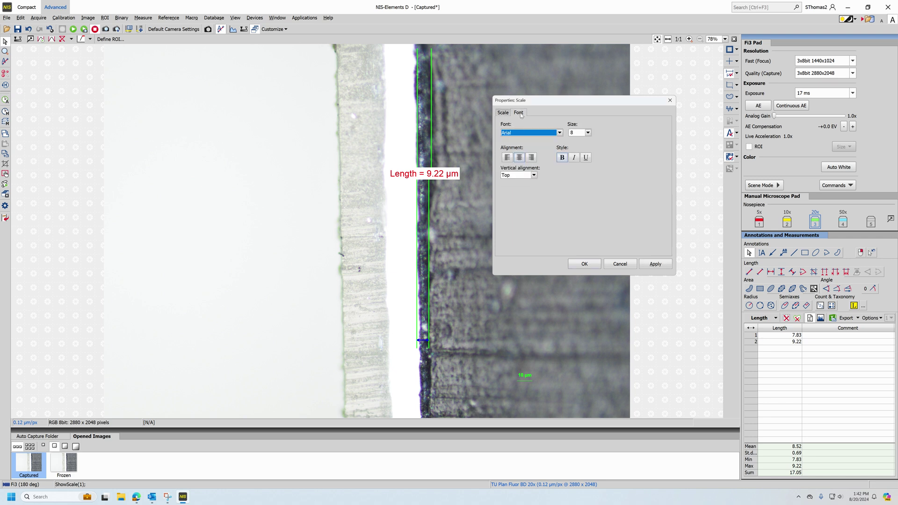
{"action": "left_click", "coordinate": [588, 132]}
{"action": "left_click", "coordinate": [579, 201]}
{"action": "left_click", "coordinate": [655, 265]}
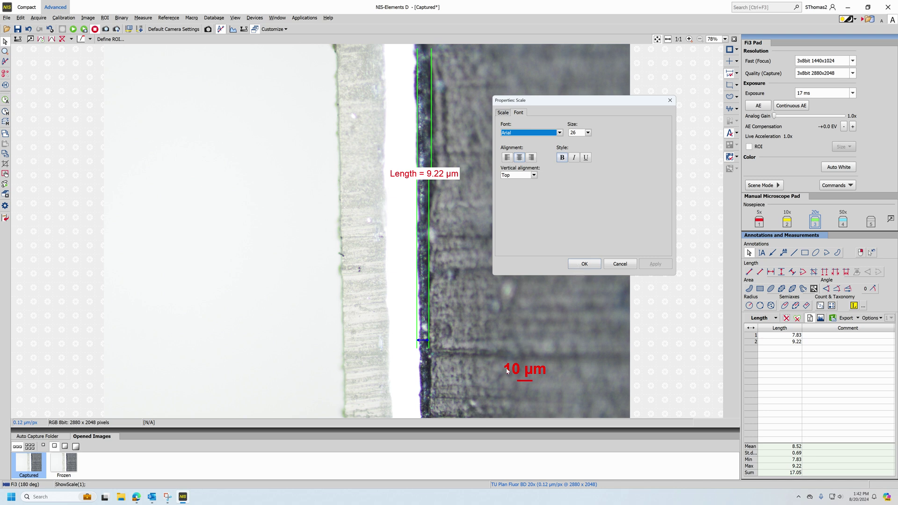
{"action": "left_click", "coordinate": [584, 263]}
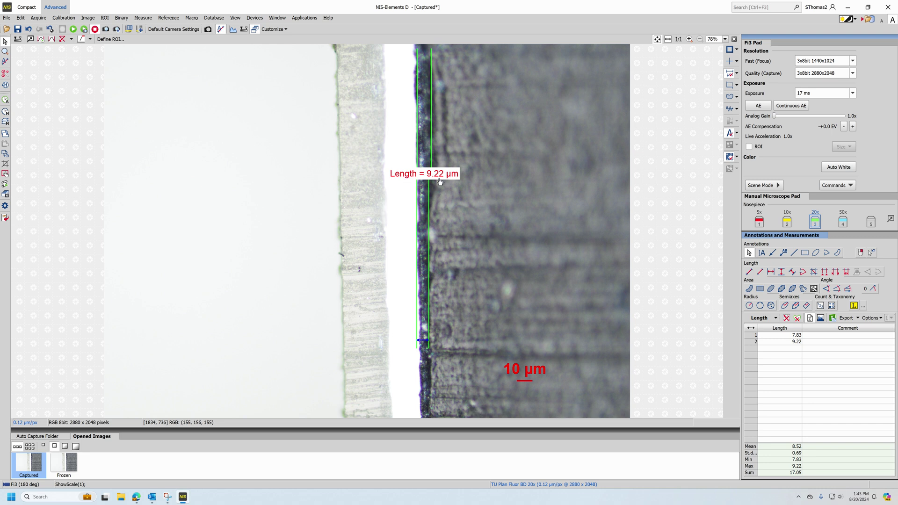
Step: Select the 9.22 µm Length annotation and drag its label higher up the image
{"action": "left_click", "coordinate": [439, 182]}
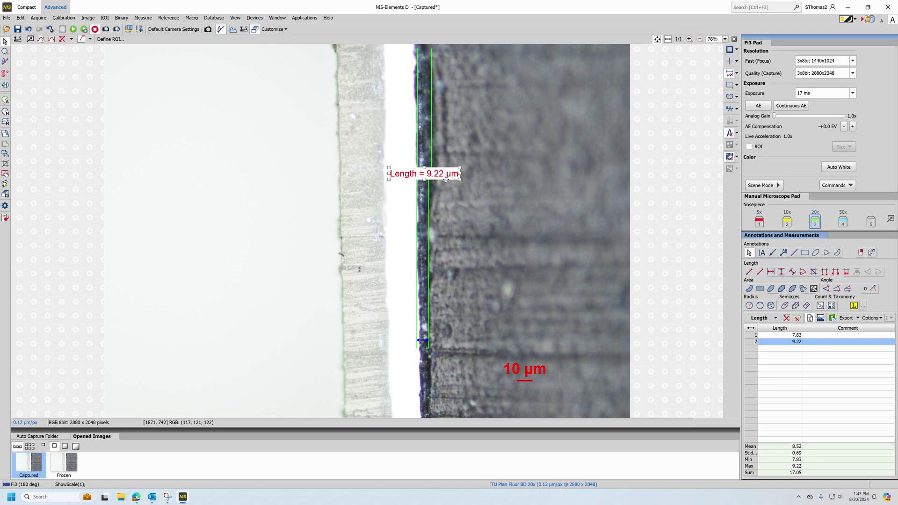
{"action": "left_click_drag", "start_coordinate": [446, 179], "coordinate": [470, 121]}
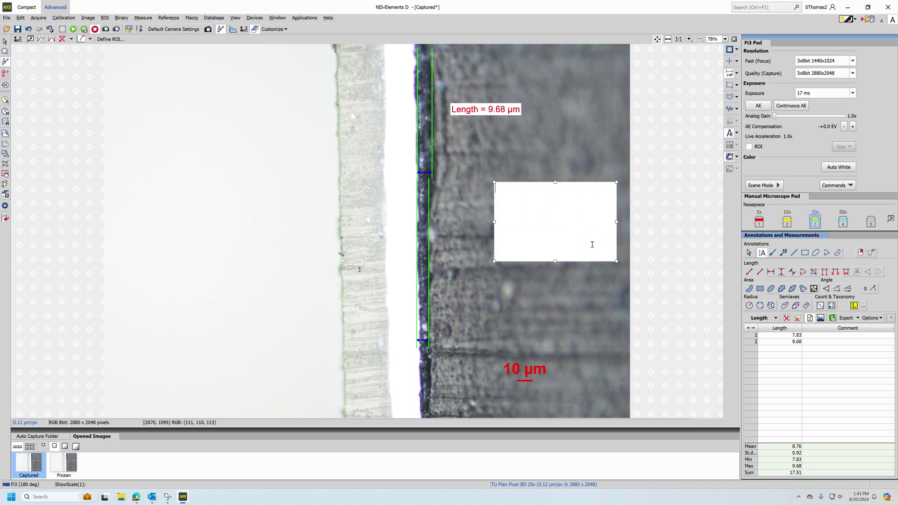
Step: Type 'Sample Text 1234' into the text annotation and shrink its box to fit
{"action": "type", "text": "Sample Te xt 1234"}
{"action": "left_click_drag", "start_coordinate": [614, 261], "coordinate": [573, 197]}
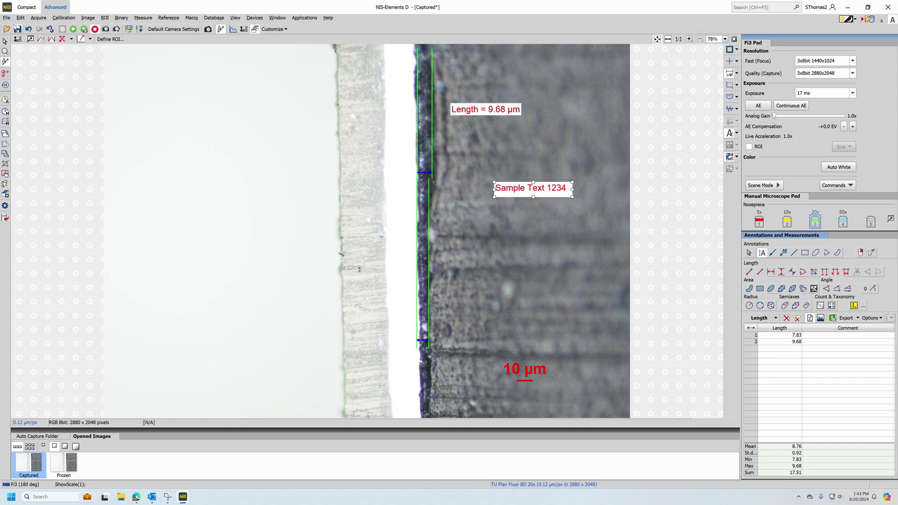
{"action": "left_click", "coordinate": [7, 18]}
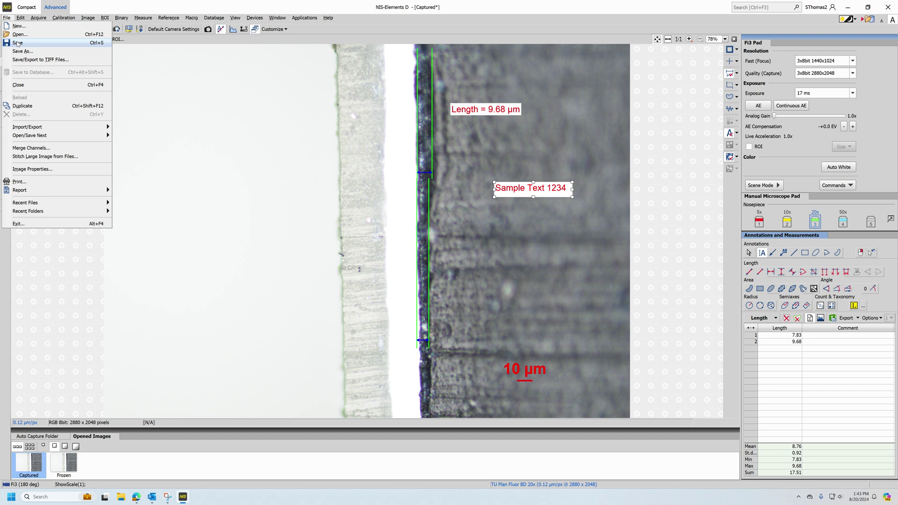
Step: Choose Save As, then expand This PC and widen the folder pane to read drive names
{"action": "left_click", "coordinate": [107, 7]}
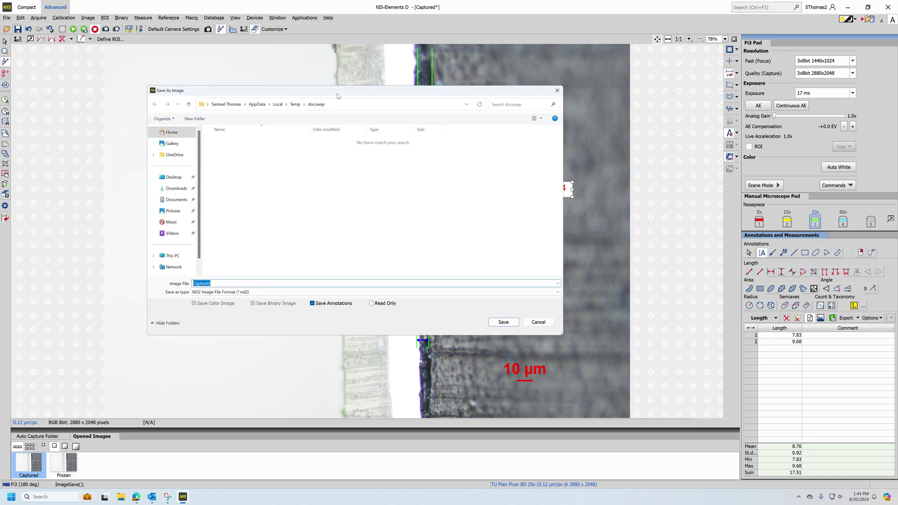
{"action": "scroll", "coordinate": [168, 220], "scroll_direction": "down", "scroll_amount": 1}
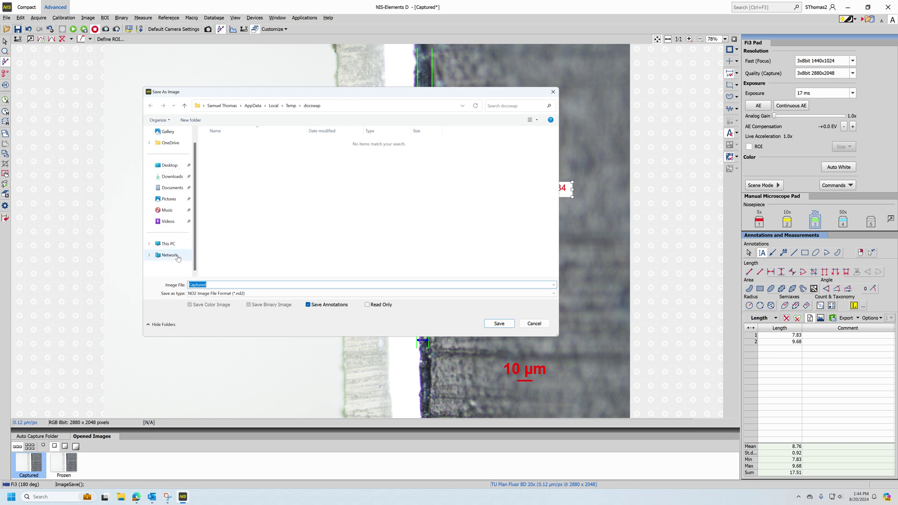
{"action": "left_click", "coordinate": [150, 246]}
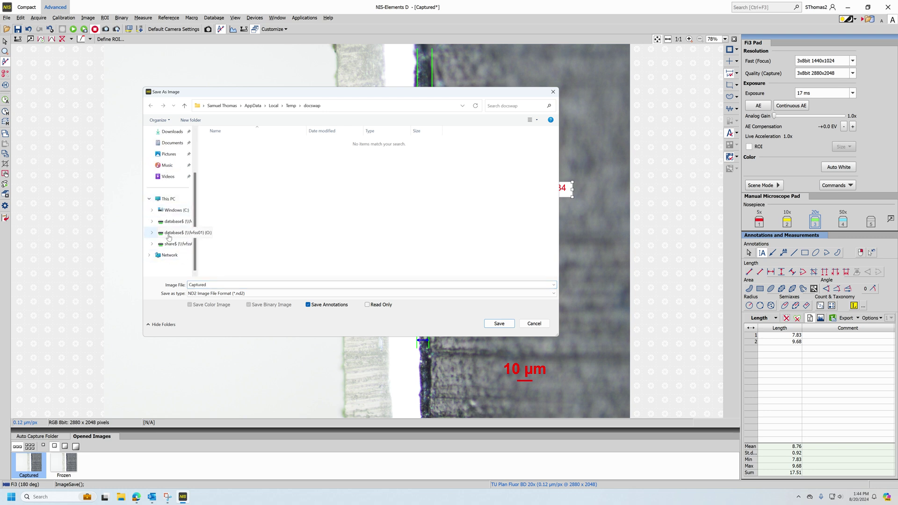
{"action": "left_click_drag", "start_coordinate": [199, 230], "coordinate": [234, 230]}
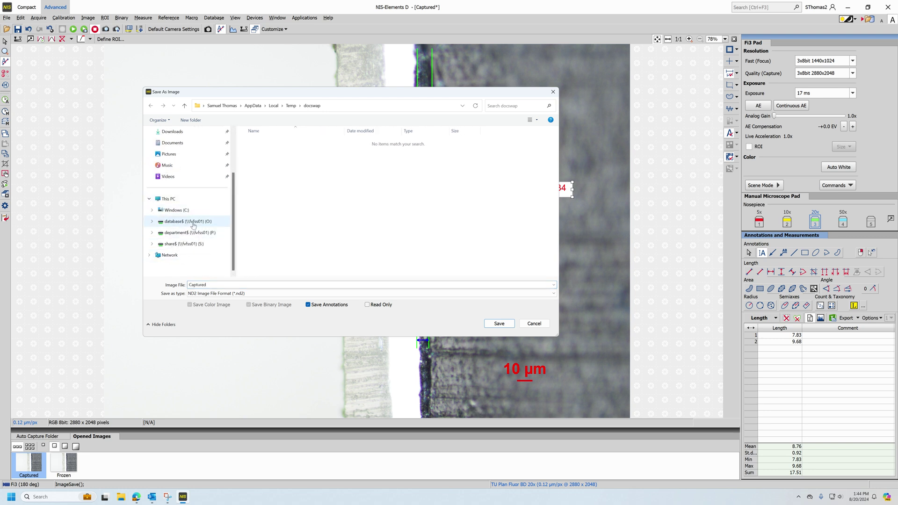
{"action": "scroll", "coordinate": [181, 230], "scroll_direction": "up", "scroll_amount": 3}
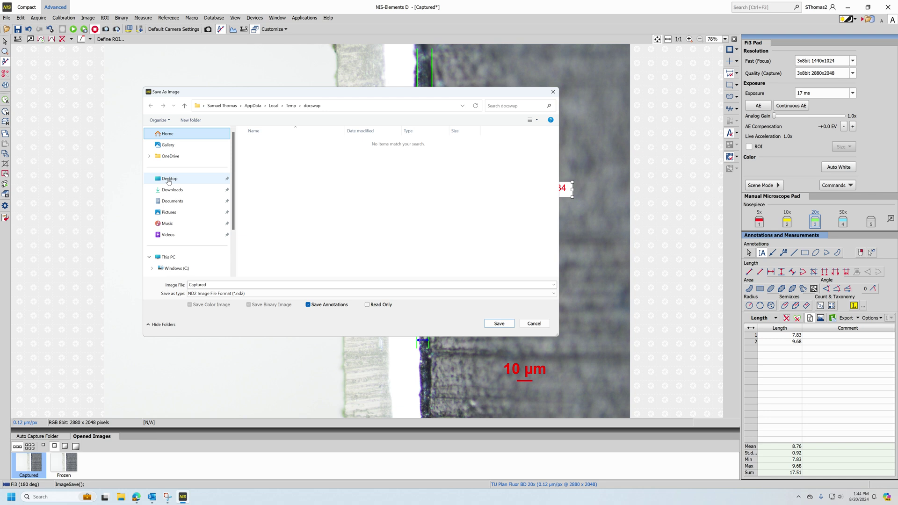
Step: Set Desktop as the destination and rename the file to 'Sample Image 1234'
{"action": "left_click", "coordinate": [169, 180]}
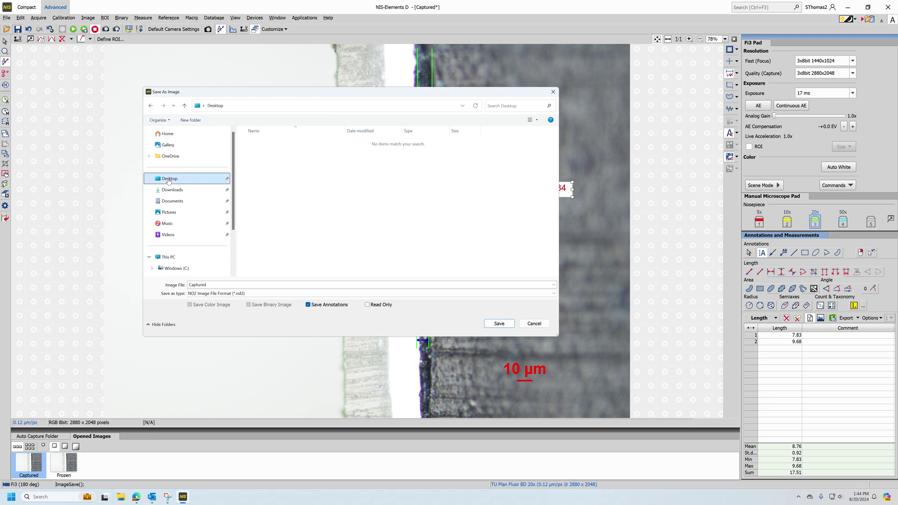
{"action": "double_click", "coordinate": [211, 285]}
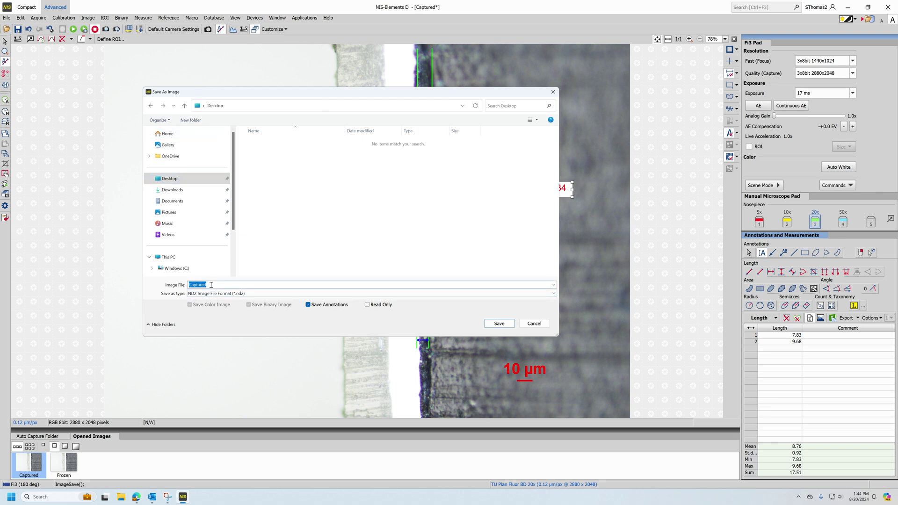
{"action": "type", "text": "Sample Image 1234"}
{"action": "left_click", "coordinate": [231, 295]}
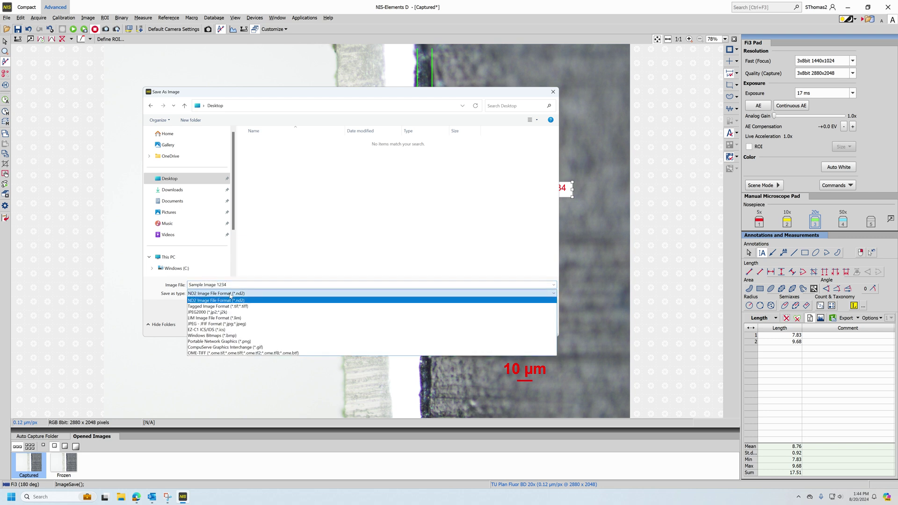
Step: Save as JPEG - JFIF format with Burn Annotations kept checked
{"action": "left_click", "coordinate": [205, 325]}
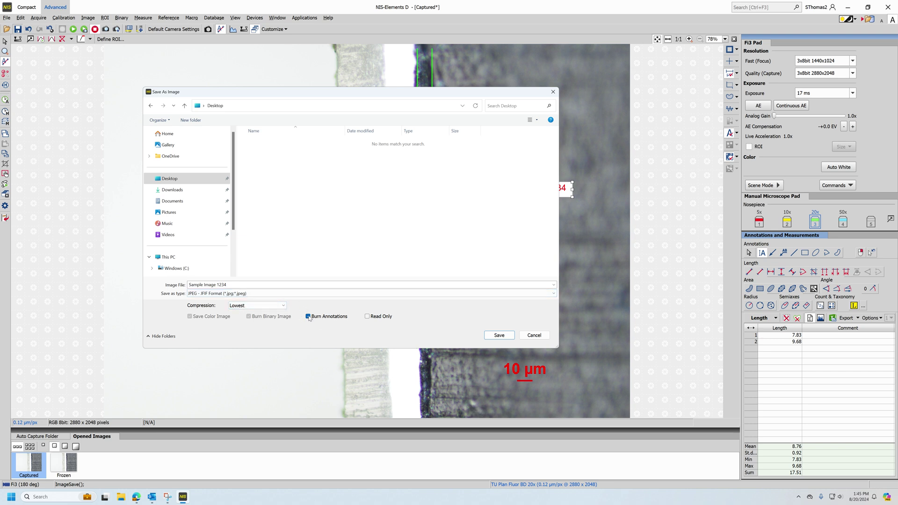
{"action": "mouse_move", "coordinate": [343, 96]}
{"action": "left_mouse_down"}
{"action": "mouse_move", "coordinate": [189, 92]}
{"action": "mouse_move", "coordinate": [209, 100]}
{"action": "left_mouse_up"}
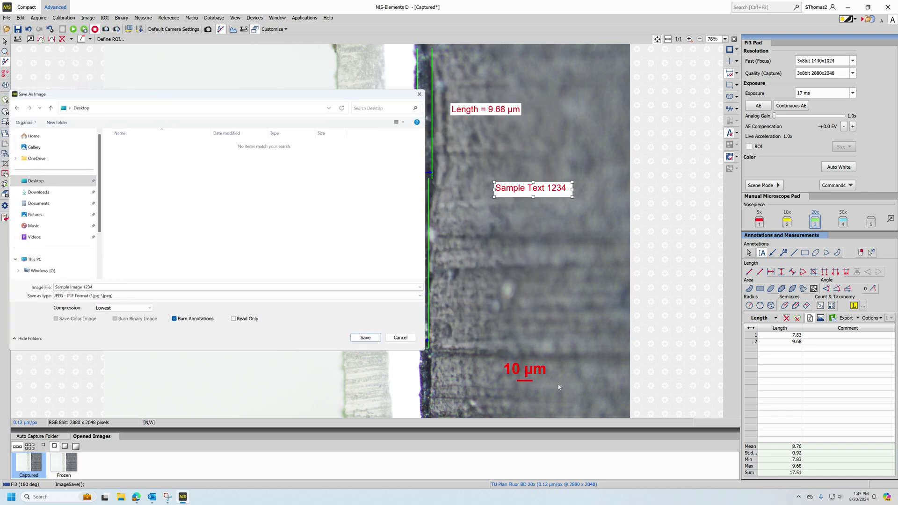
{"action": "left_click_drag", "start_coordinate": [261, 95], "coordinate": [322, 106]}
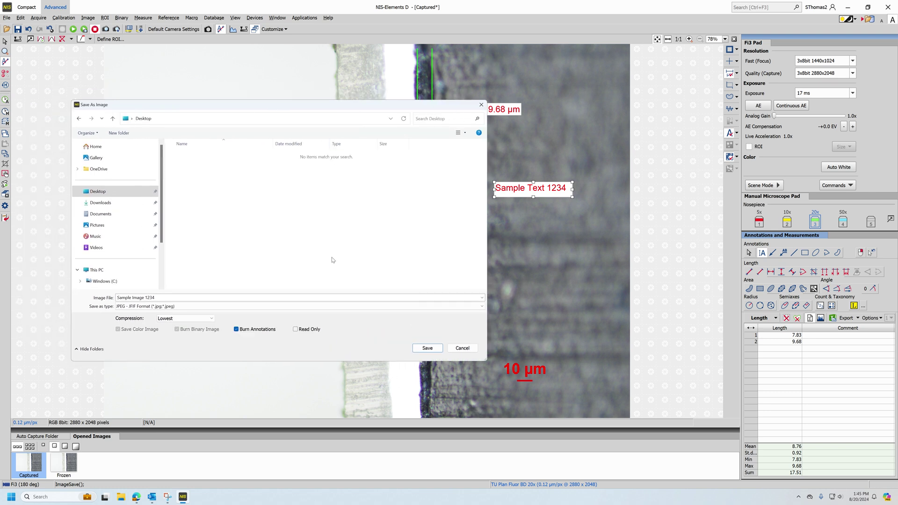
{"action": "left_click", "coordinate": [422, 349]}
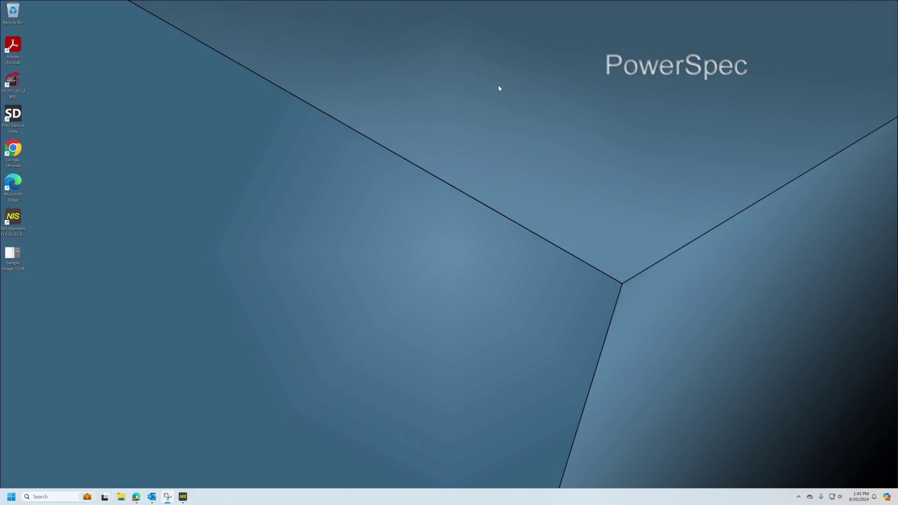
Step: Drag Sample Image 1234.jpg to the desktop centre and open it in Photos
{"action": "left_click_drag", "start_coordinate": [12, 255], "coordinate": [430, 182]}
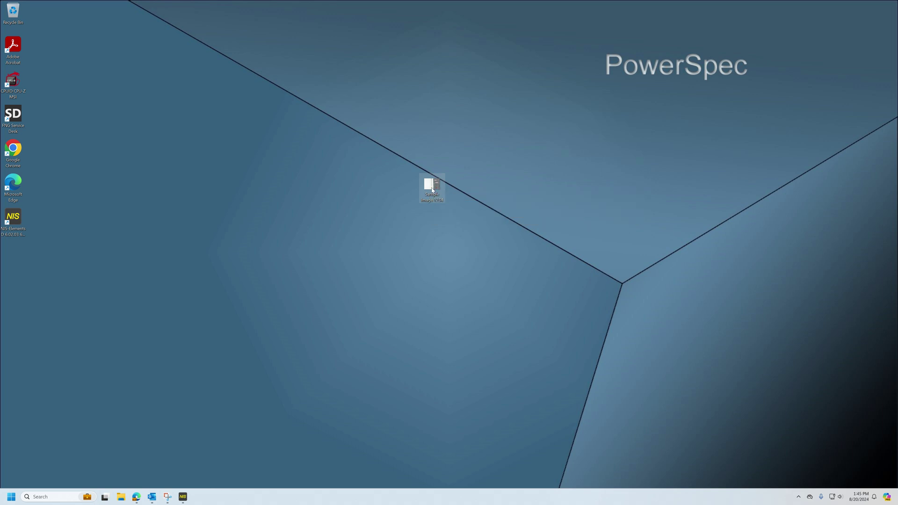
{"action": "double_click", "coordinate": [433, 189]}
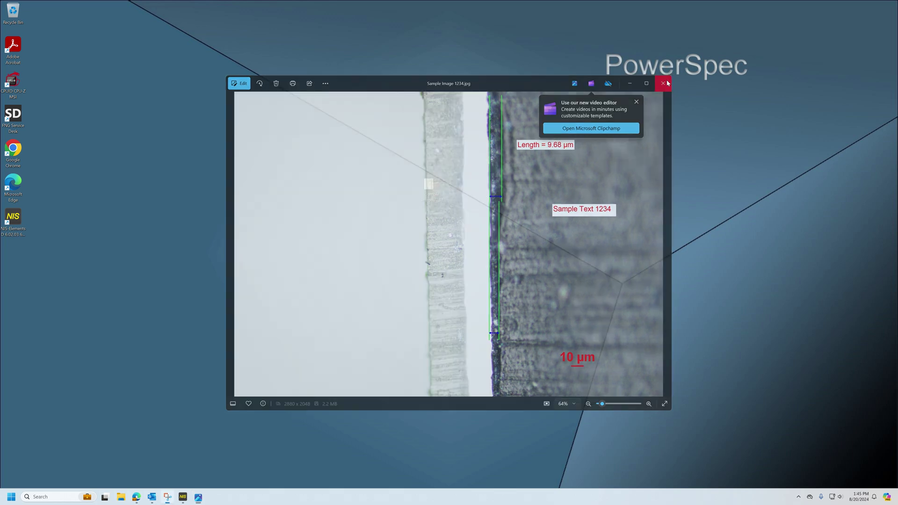
Step: Close Microsoft Photos and bring NIS-Elements D back with Sample Image 1234.jpg showing
{"action": "left_click", "coordinate": [666, 81]}
{"action": "left_click", "coordinate": [183, 497]}
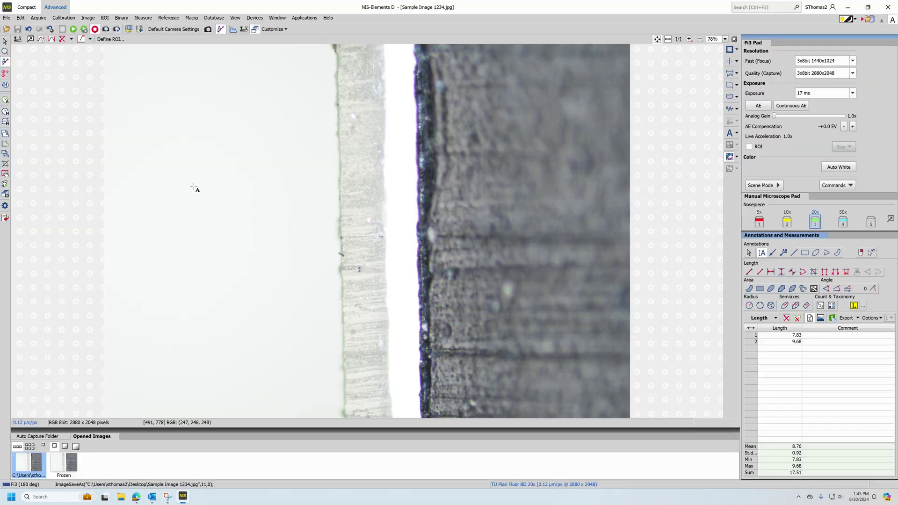